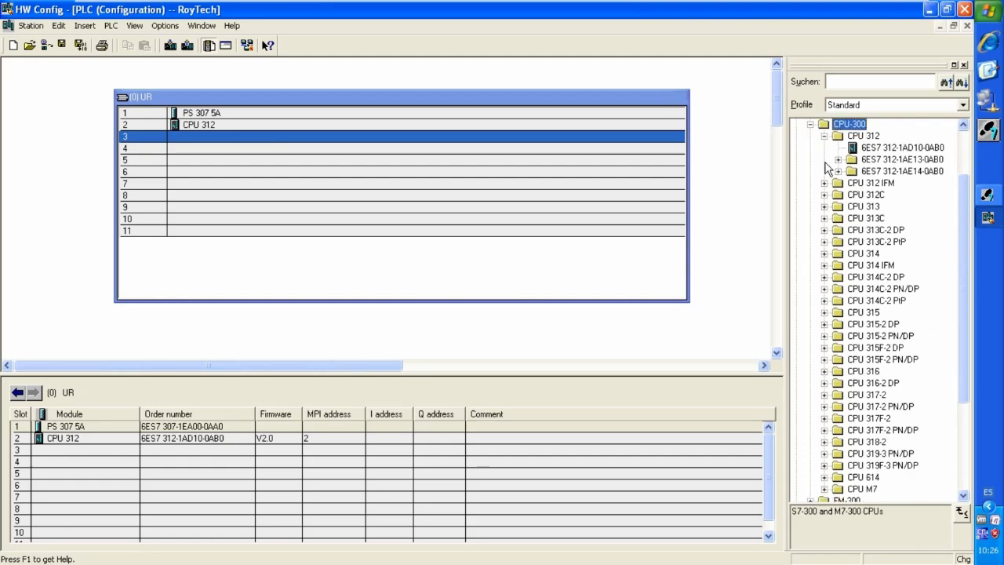
Insert three SM 321 DI16xDC24V digital input modules (6ES7 321-1BH00-0AA0) from SM-300 into rack slots 4, 5 and 6.
{"action": "left_click", "coordinate": [810, 123]}
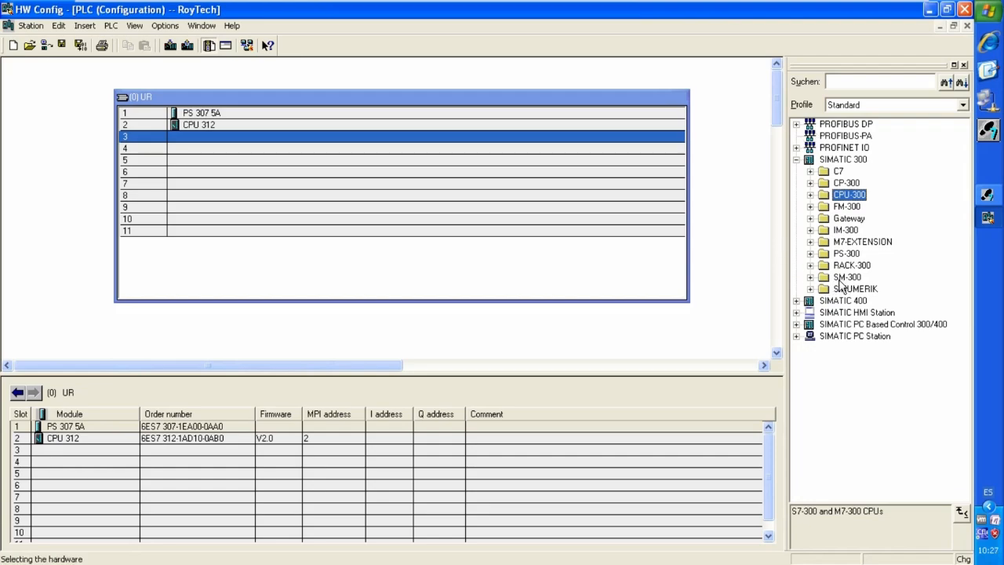
{"action": "left_click", "coordinate": [810, 277]}
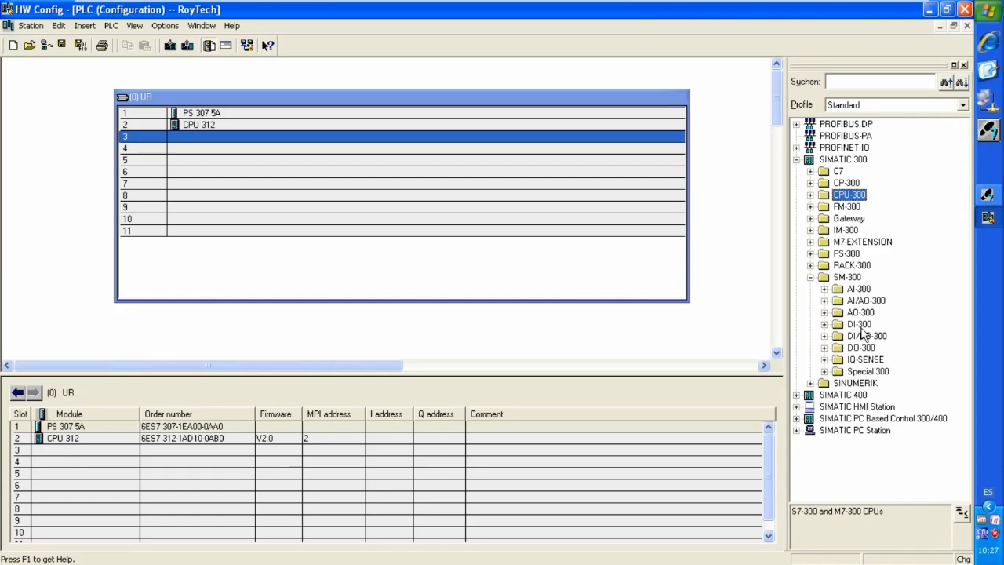
{"action": "left_click", "coordinate": [824, 324]}
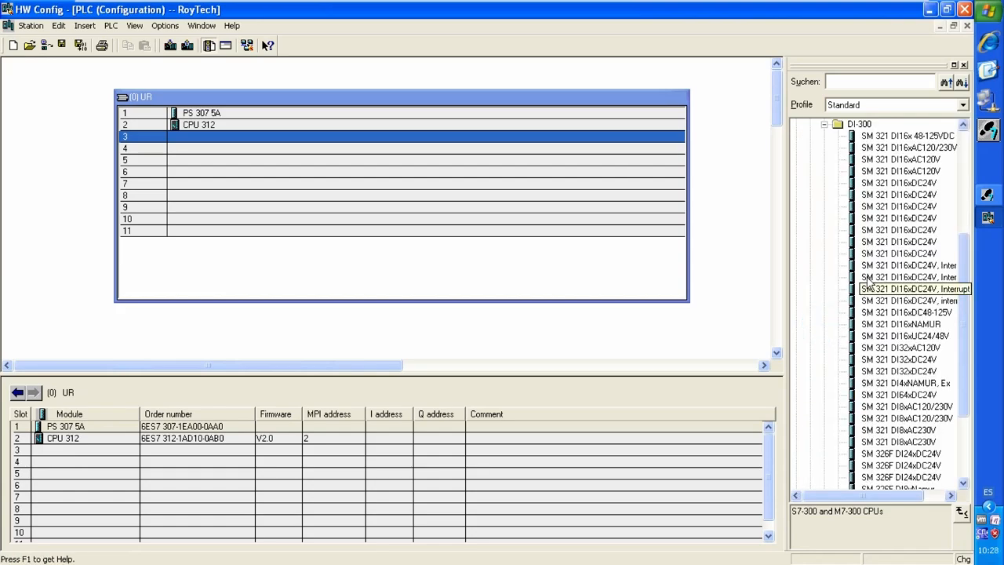
{"action": "left_click", "coordinate": [890, 182]}
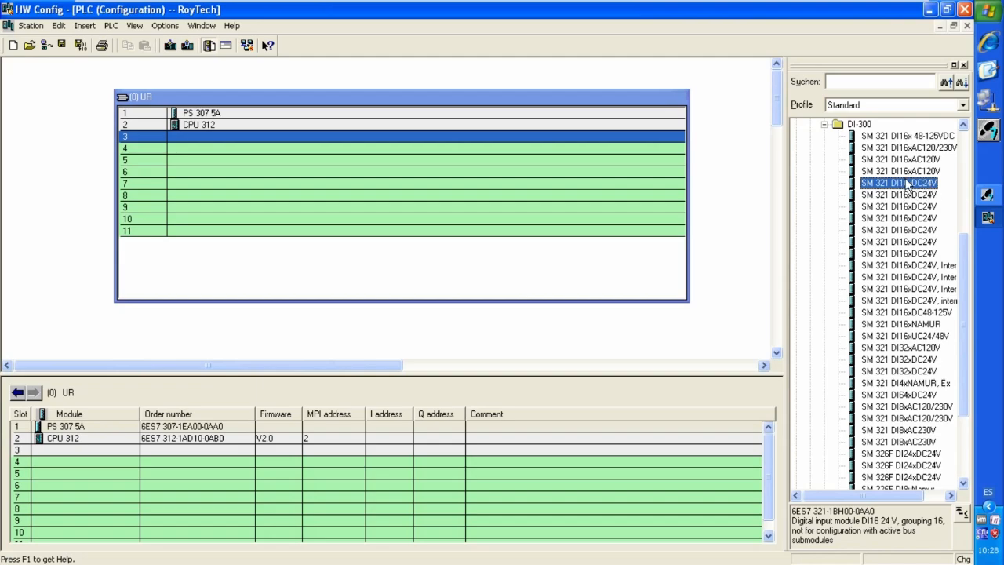
{"action": "left_click_drag", "start_coordinate": [919, 189], "coordinate": [252, 151]}
{"action": "left_click_drag", "start_coordinate": [860, 176], "coordinate": [339, 163]}
{"action": "left_click_drag", "start_coordinate": [888, 181], "coordinate": [393, 171]}
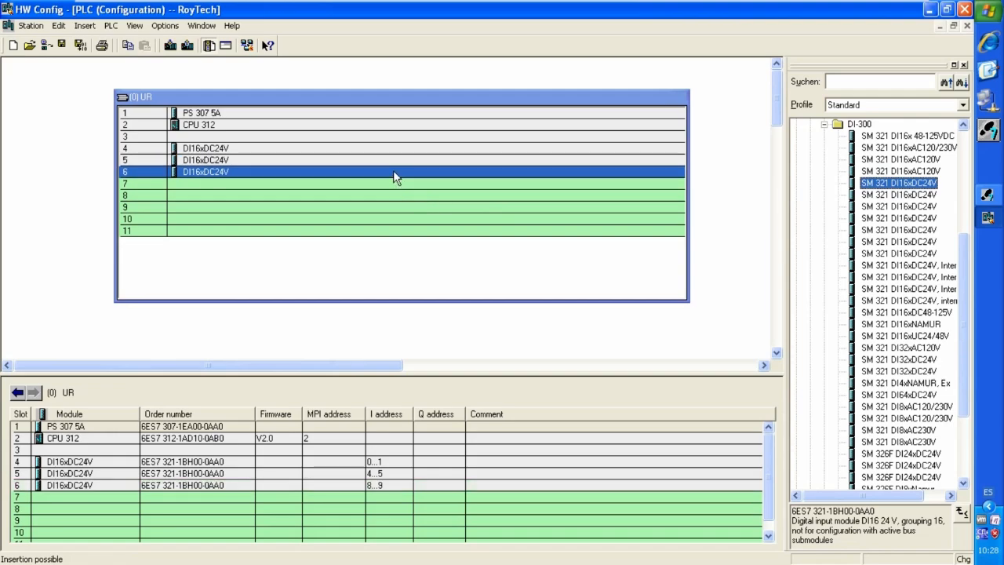
Insert three SM 322 DO16xDC24V/0.5A digital output modules (6ES7 322-8BH00-0AB0) into rack slots 7, 8 and 9.
{"action": "left_click", "coordinate": [823, 124]}
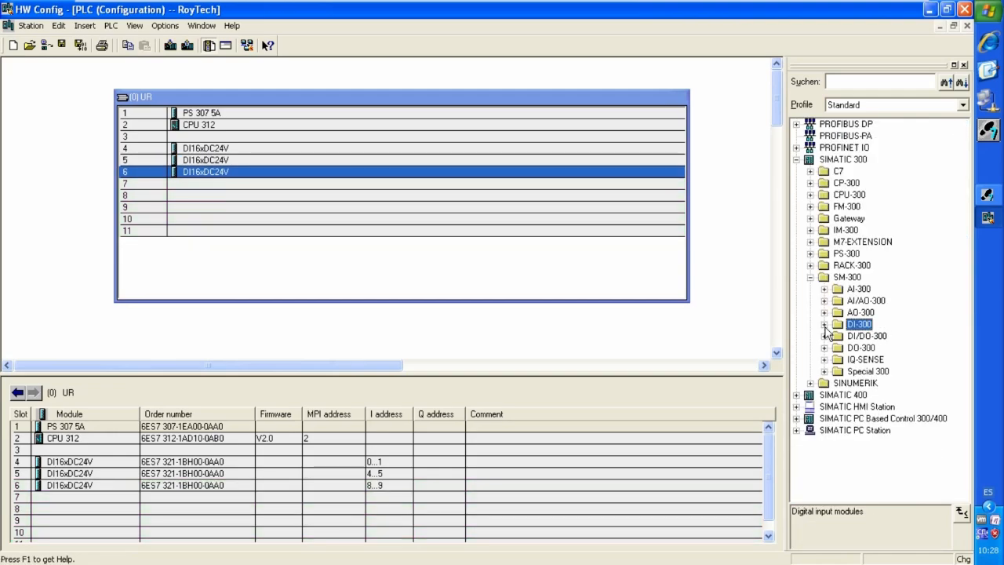
{"action": "left_click", "coordinate": [823, 348]}
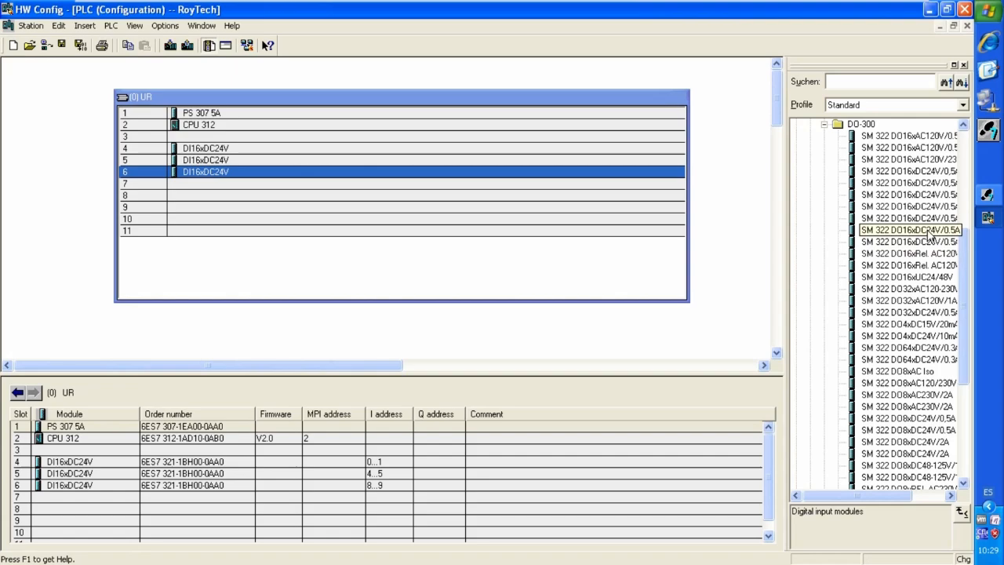
{"action": "left_click_drag", "start_coordinate": [829, 498], "coordinate": [856, 497]}
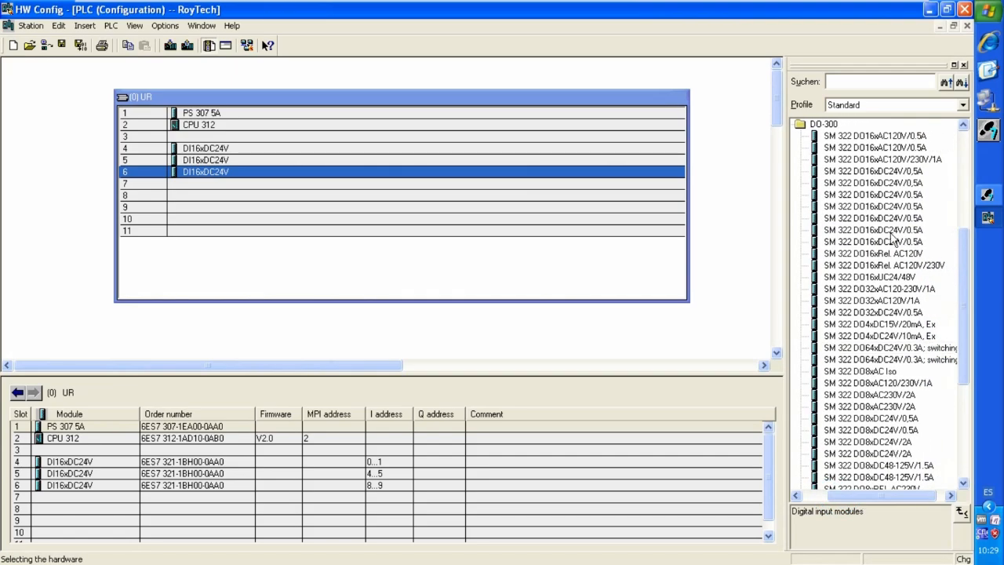
{"action": "left_click", "coordinate": [864, 171]}
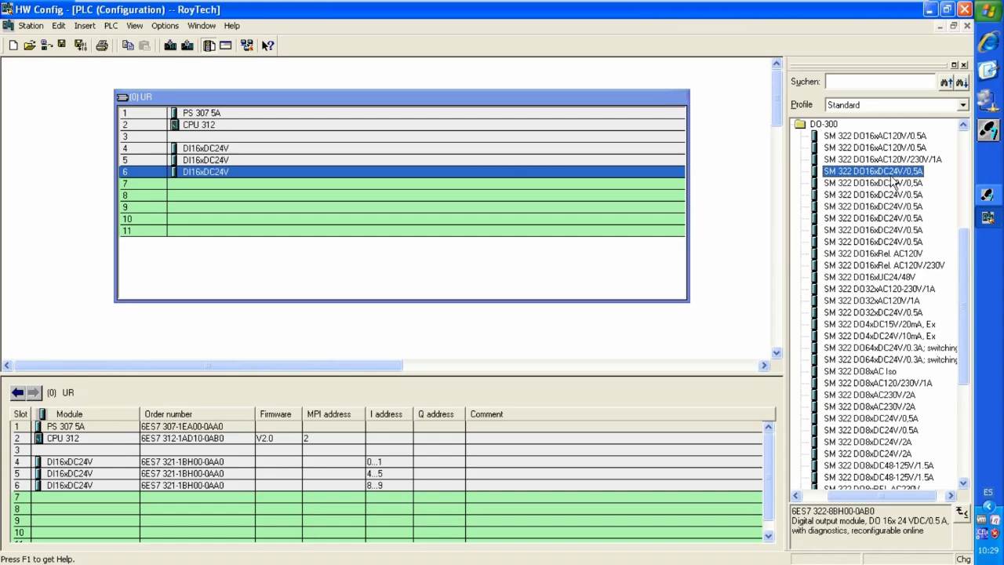
{"action": "left_click_drag", "start_coordinate": [855, 177], "coordinate": [300, 185]}
{"action": "left_click_drag", "start_coordinate": [847, 172], "coordinate": [450, 198]}
{"action": "left_click_drag", "start_coordinate": [854, 174], "coordinate": [333, 213]}
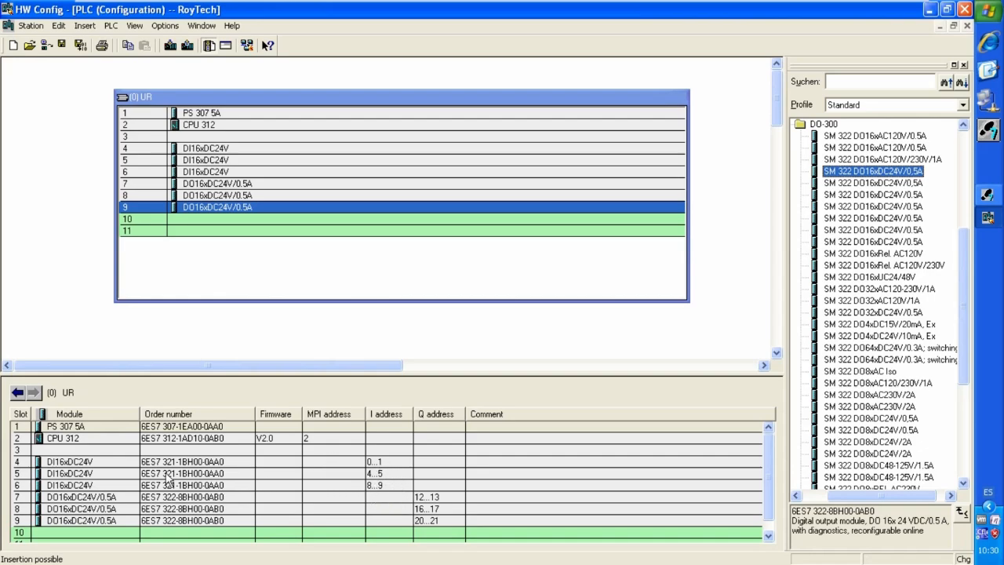
Disable the system default addressing of the slot 5 input module and set its start address to 2.
{"action": "double_click", "coordinate": [382, 475]}
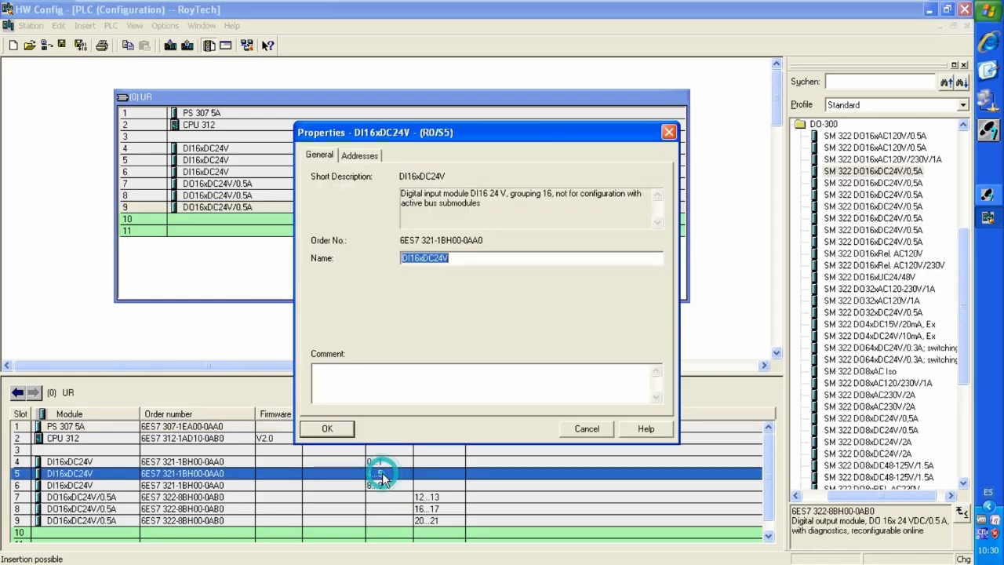
{"action": "left_click", "coordinate": [361, 155]}
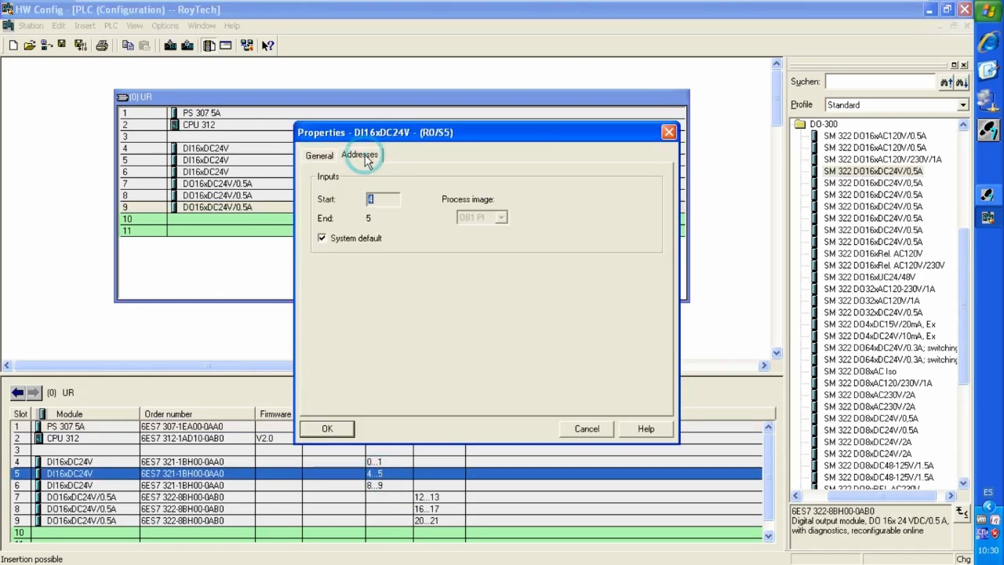
{"action": "left_click", "coordinate": [321, 238]}
{"action": "double_click", "coordinate": [387, 199]}
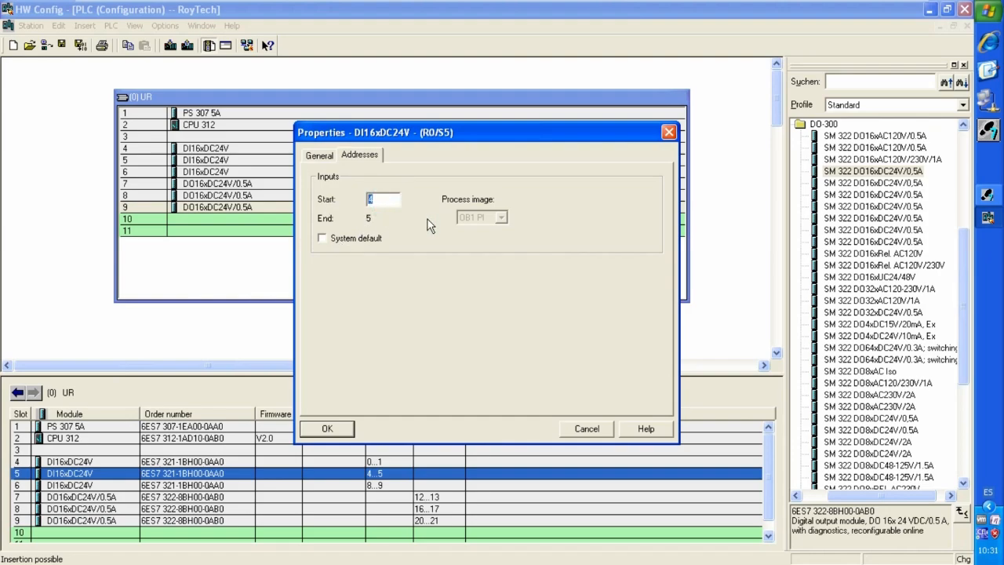
{"action": "type", "text": "2"}
{"action": "left_click", "coordinate": [327, 428]}
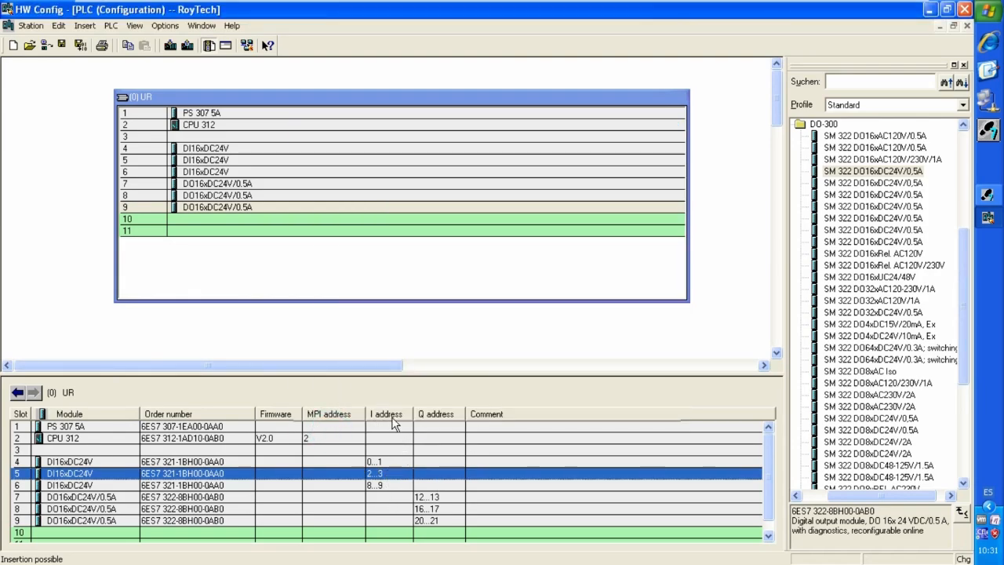
Disable the system default addressing of the slot 6 input module and set its start address to 4.
{"action": "double_click", "coordinate": [383, 485]}
{"action": "left_click", "coordinate": [359, 155]}
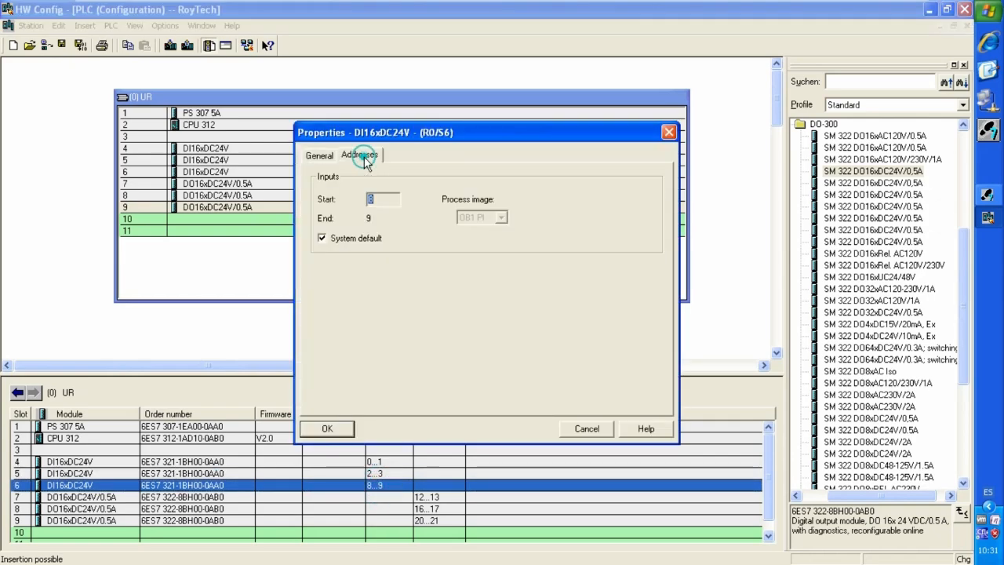
{"action": "left_click", "coordinate": [323, 237]}
{"action": "left_click", "coordinate": [389, 198]}
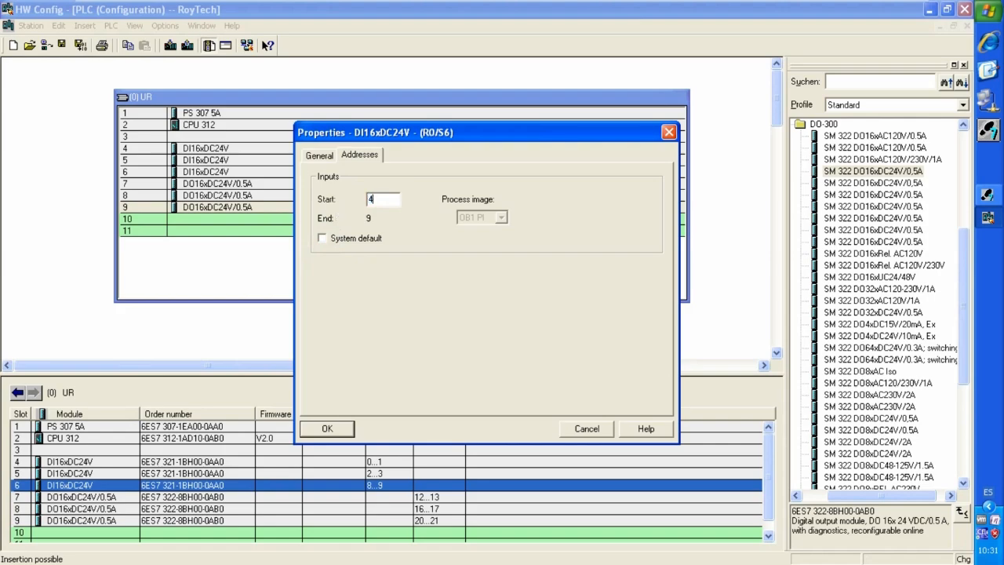
{"action": "left_click", "coordinate": [327, 428]}
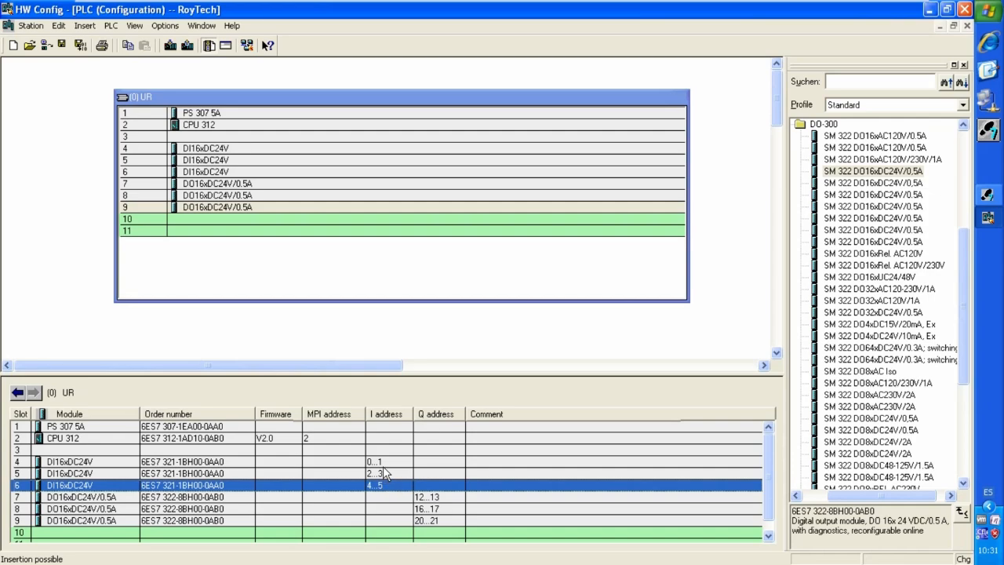
Disable the system default addressing of the slot 7 output module and set its start address to 100.
{"action": "double_click", "coordinate": [425, 496]}
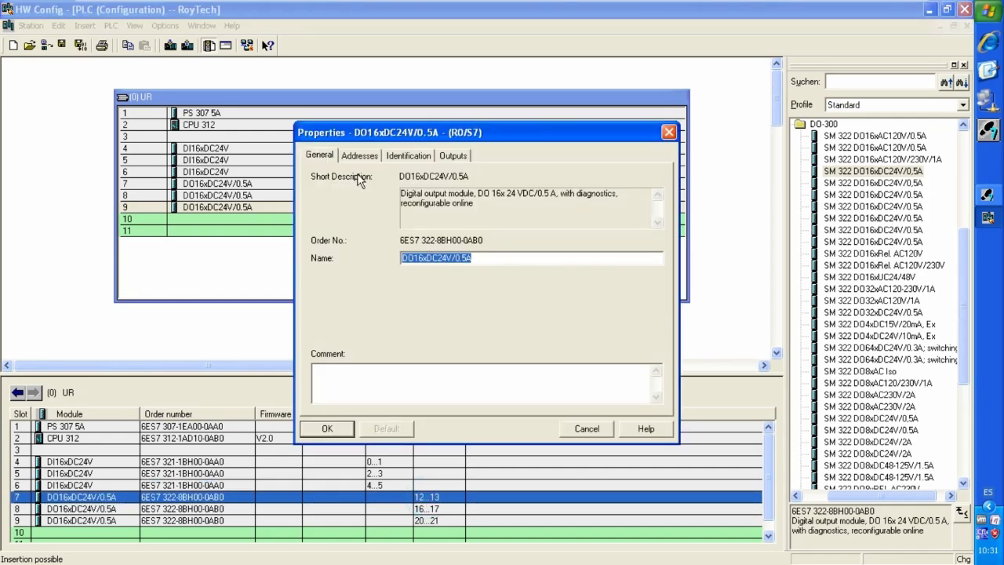
{"action": "left_click", "coordinate": [359, 155]}
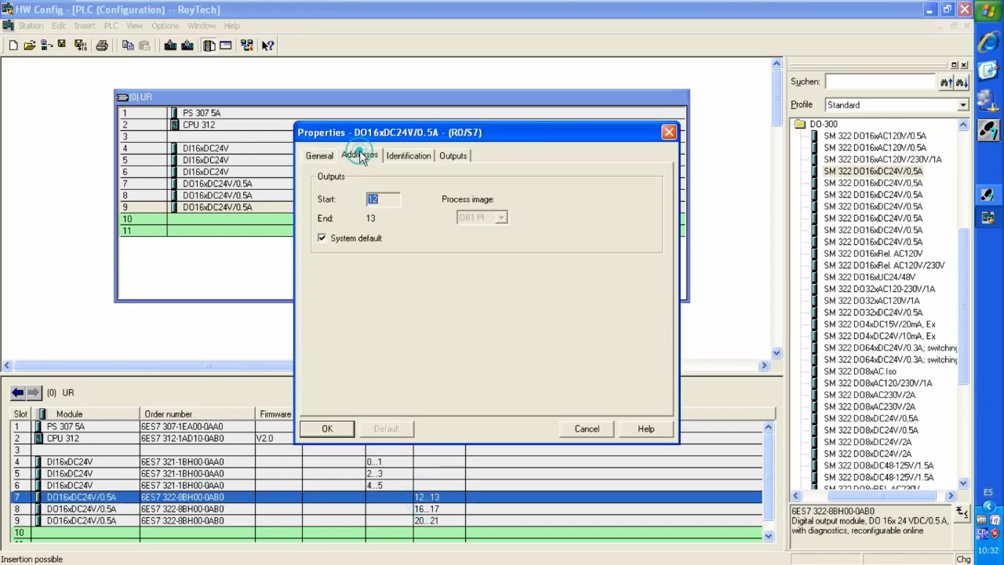
{"action": "left_click", "coordinate": [327, 237]}
{"action": "left_click_drag", "start_coordinate": [389, 200], "coordinate": [357, 202]}
{"action": "type", "text": "1"}
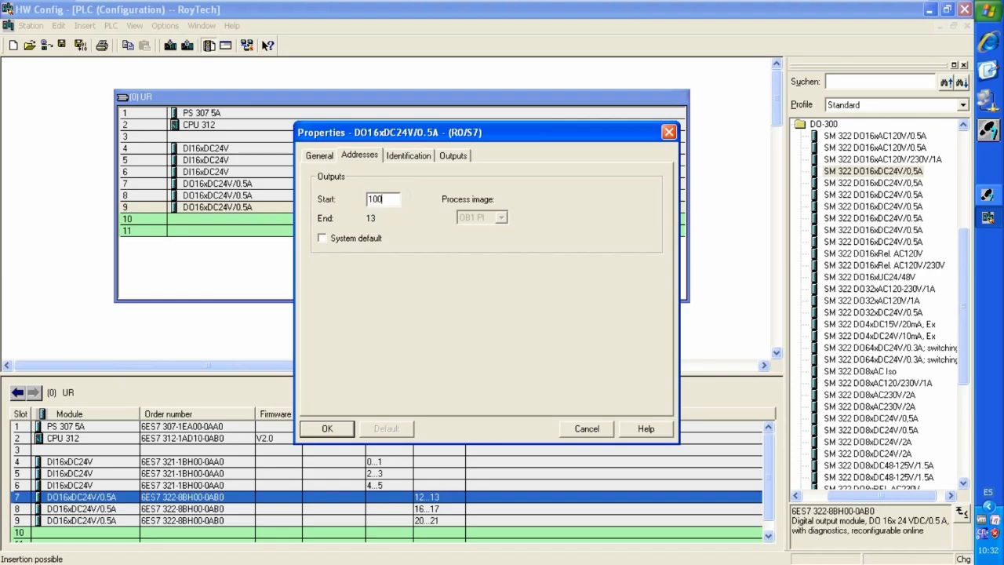
{"action": "left_click", "coordinate": [329, 429]}
Disable the system default addressing of the slot 8 output module and set its start address to 102.
{"action": "double_click", "coordinate": [441, 510]}
{"action": "left_click", "coordinate": [359, 156]}
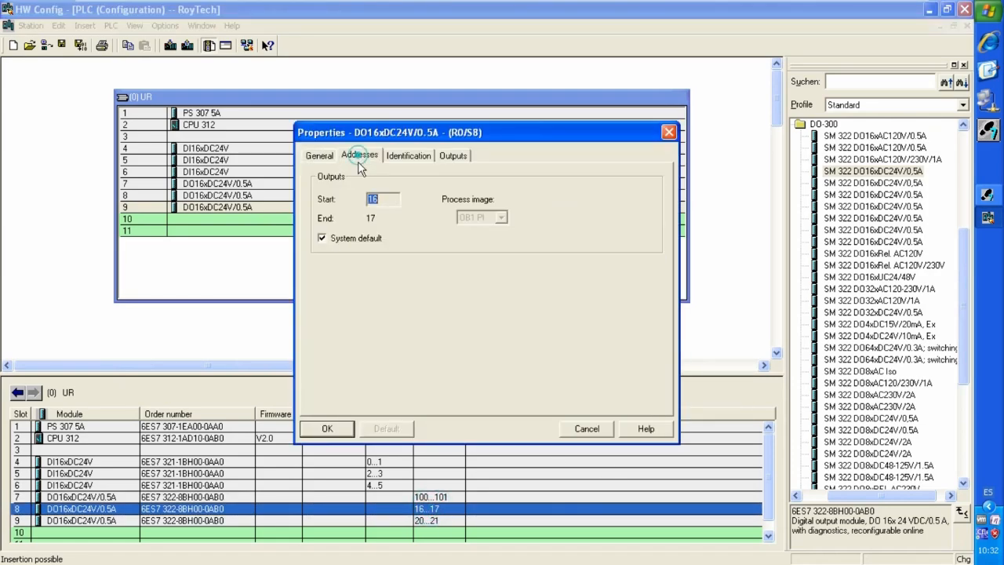
{"action": "left_click", "coordinate": [322, 238]}
{"action": "double_click", "coordinate": [377, 200]}
{"action": "type", "text": "102"}
{"action": "left_click", "coordinate": [322, 431]}
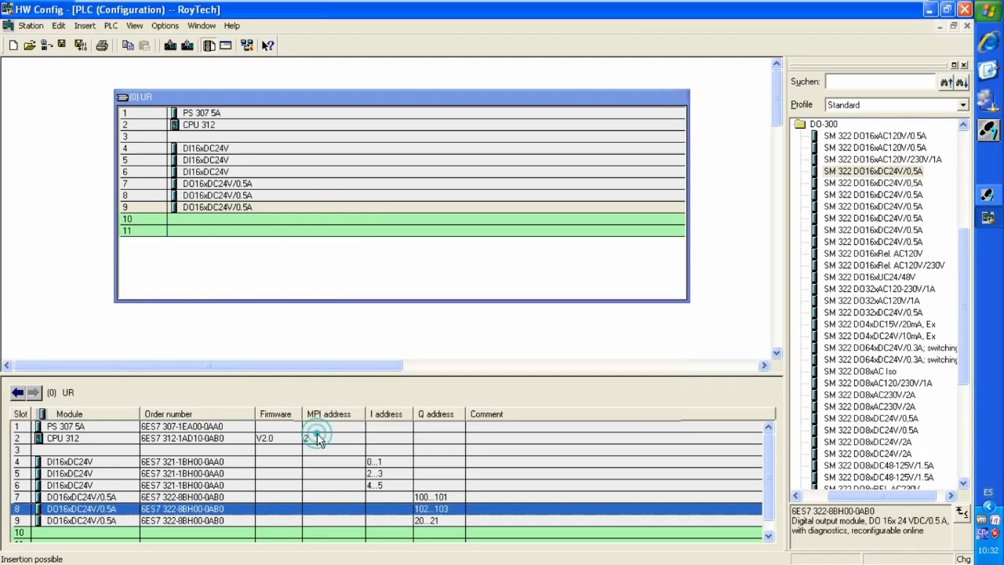
Disable the system default addressing of the slot 9 output module and set its start address to 104.
{"action": "double_click", "coordinate": [429, 522]}
{"action": "left_click", "coordinate": [360, 155]}
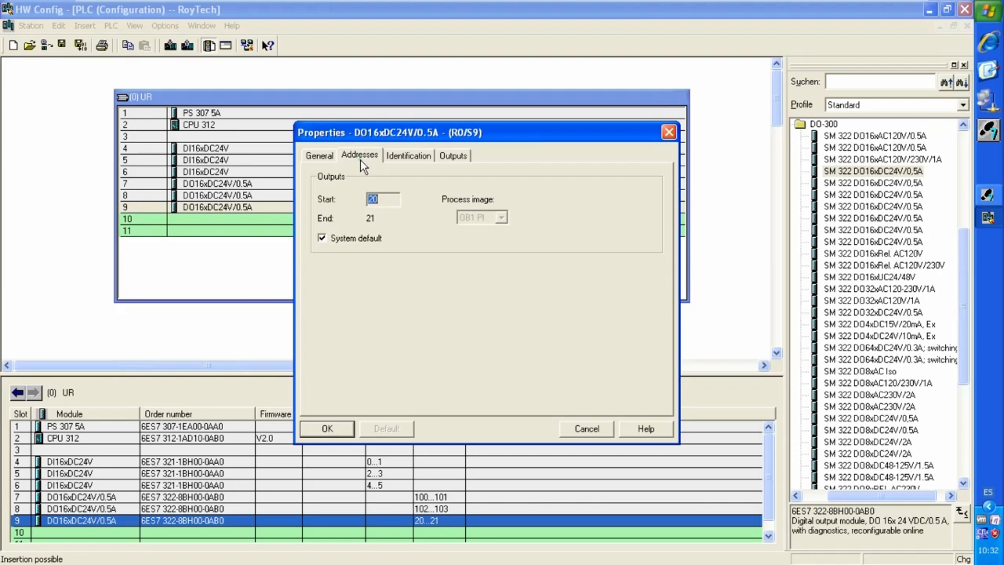
{"action": "left_click", "coordinate": [323, 238]}
{"action": "double_click", "coordinate": [379, 199]}
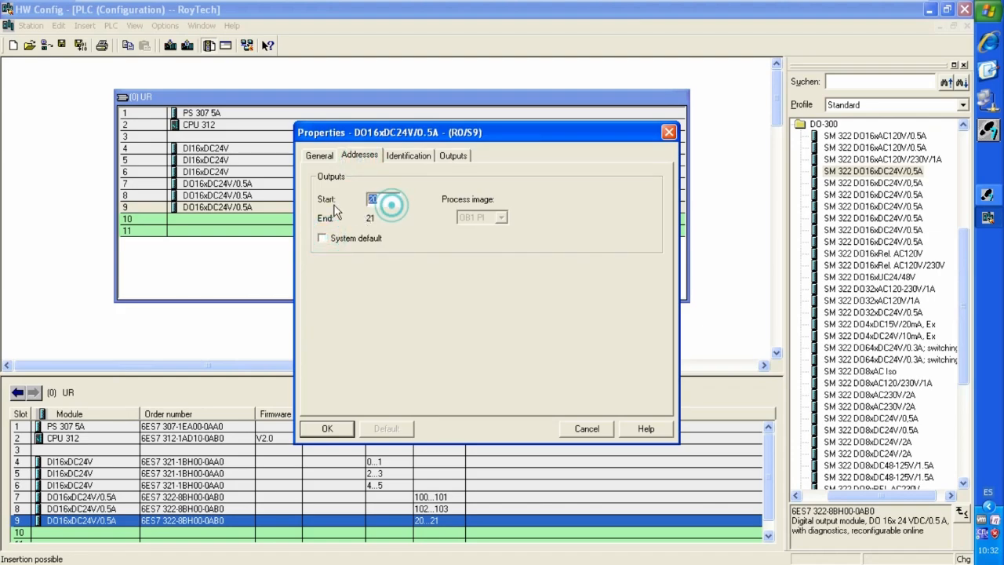
{"action": "type", "text": "104"}
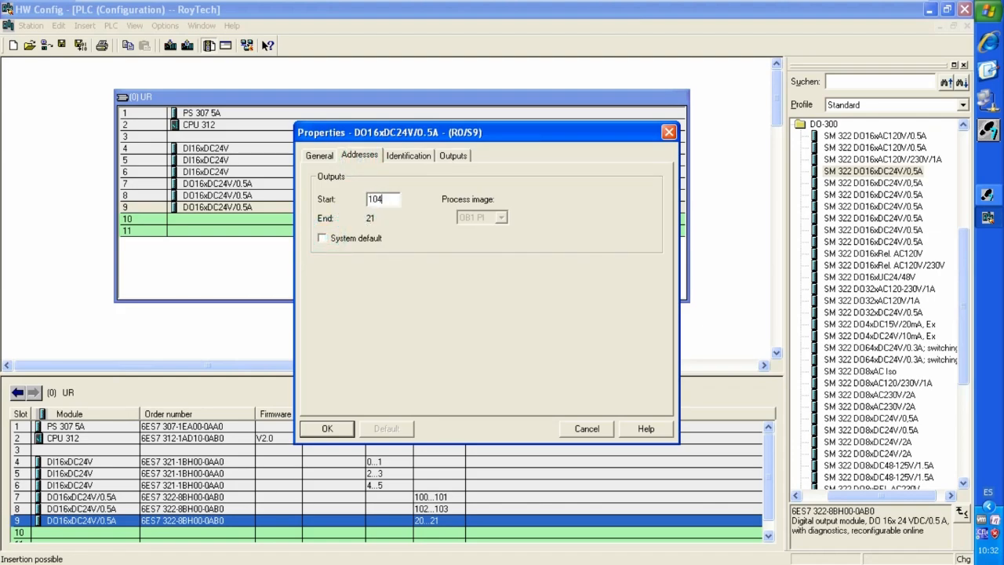
{"action": "key", "text": "Return"}
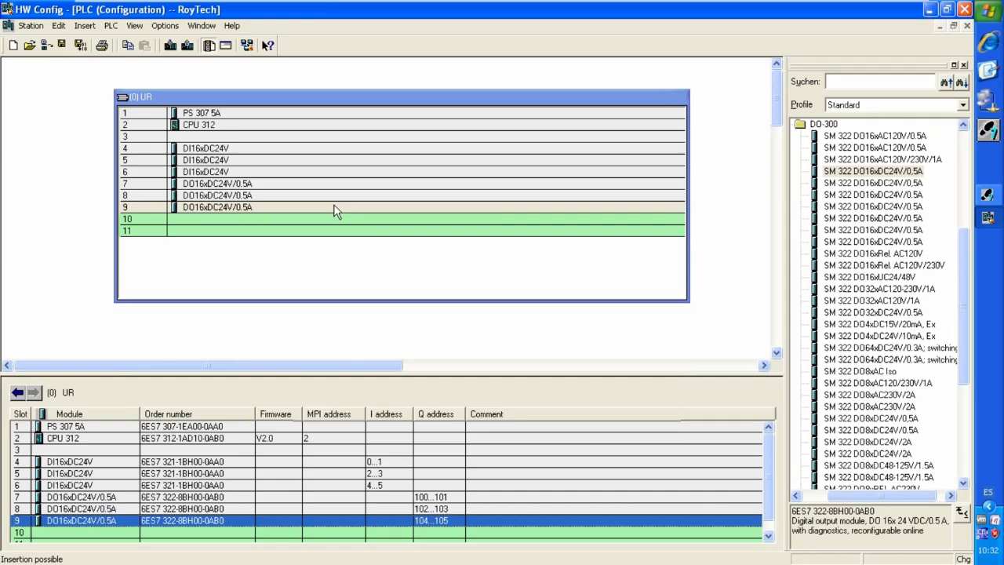
Save the PLC station's hardware configuration and close HW Config to return to SIMATIC Manager.
{"action": "left_click", "coordinate": [334, 210]}
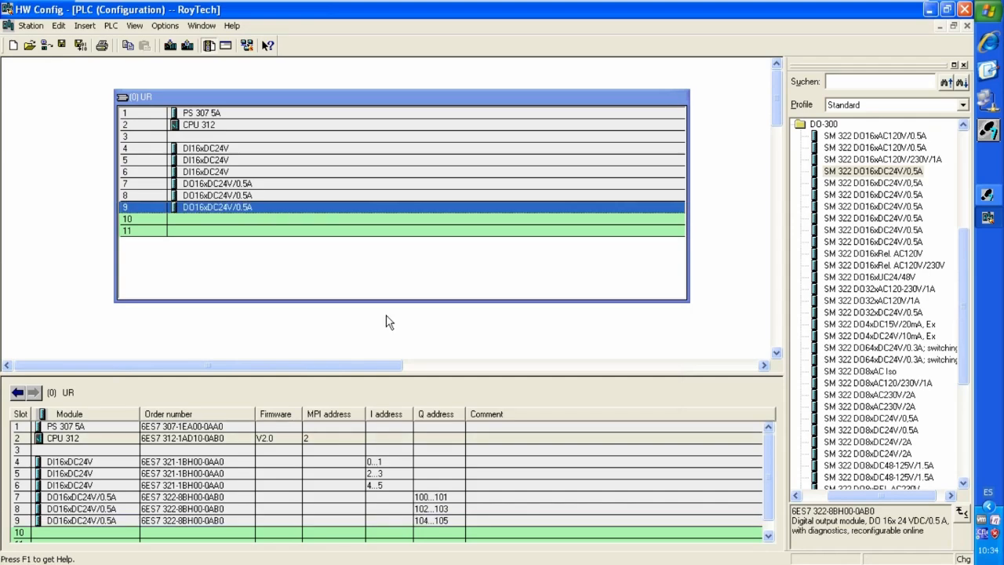
{"action": "left_click", "coordinate": [62, 46]}
{"action": "left_click", "coordinate": [966, 10]}
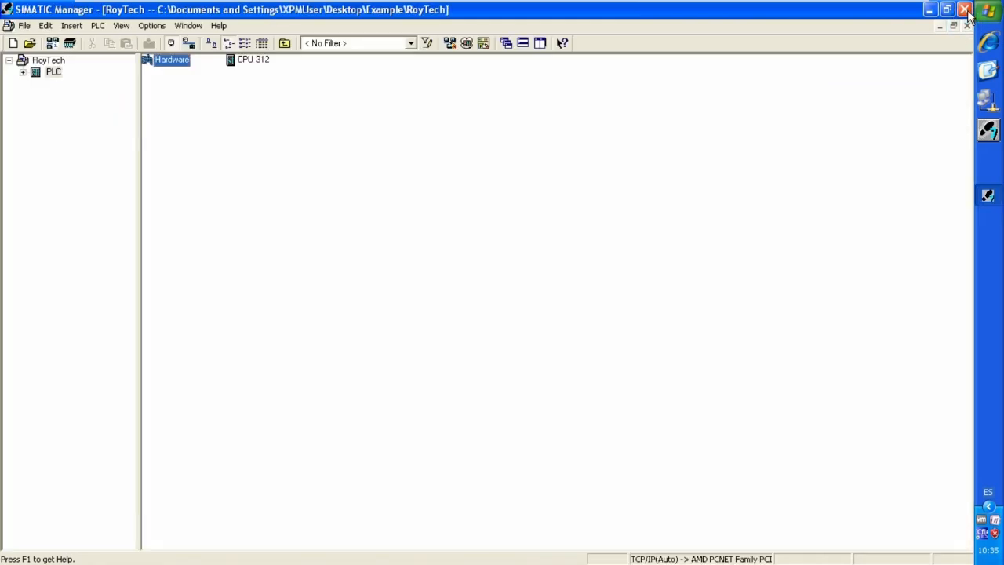
Expand the PLC station down to S7 Program(1) under CPU 312 and open its Blocks folder.
{"action": "left_click", "coordinate": [23, 72]}
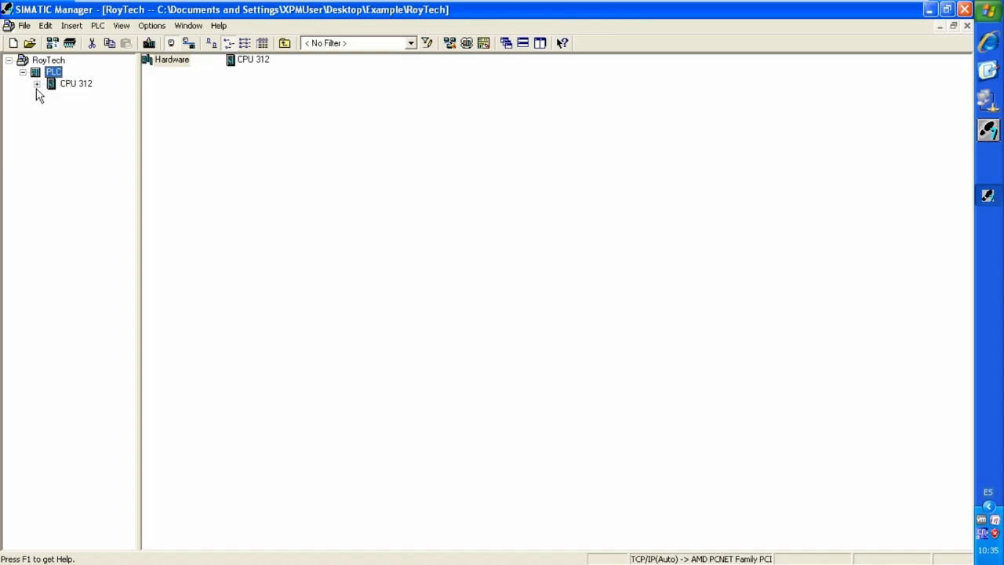
{"action": "key", "text": "Down"}
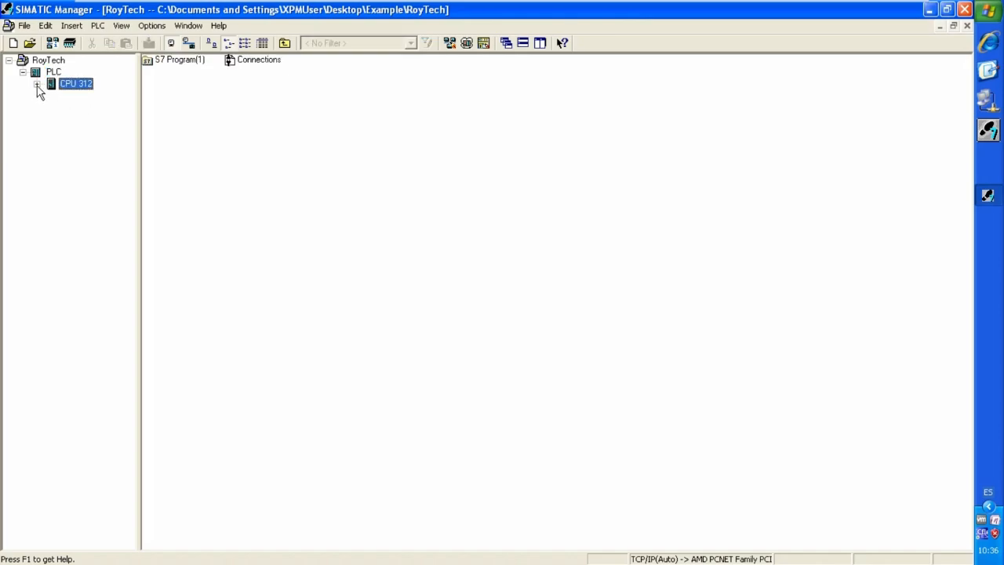
{"action": "left_click", "coordinate": [37, 83]}
{"action": "left_click", "coordinate": [51, 96]}
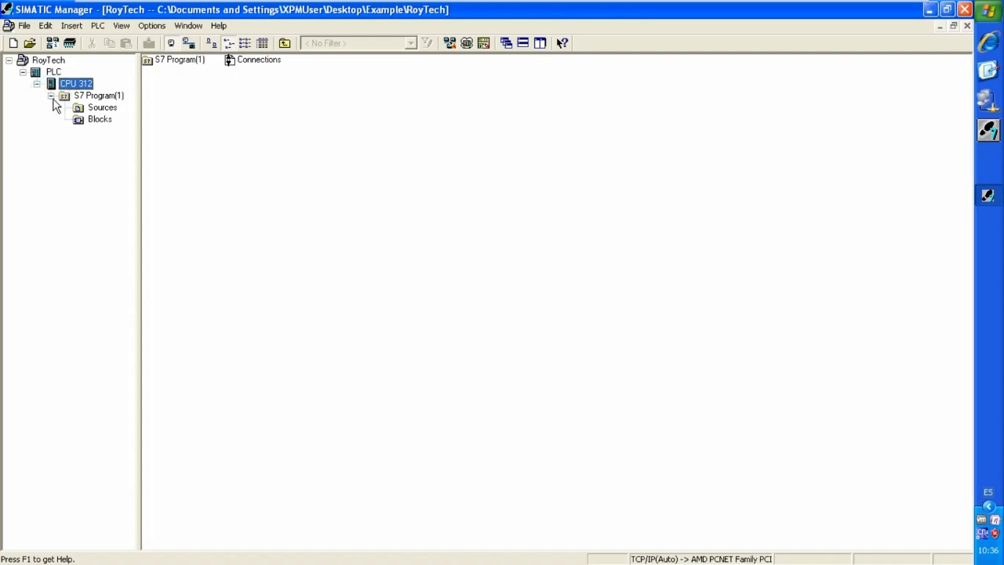
{"action": "left_click", "coordinate": [99, 120]}
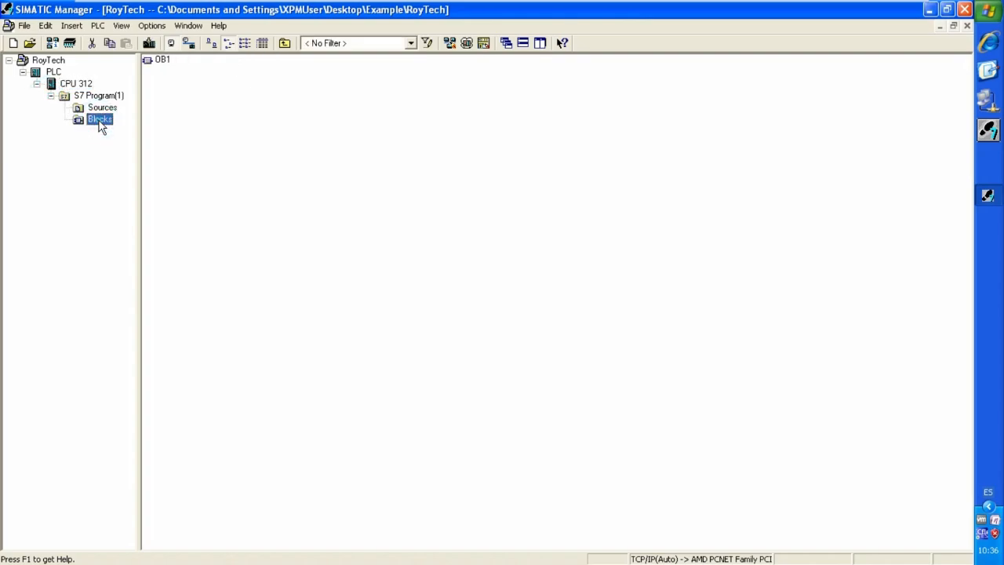